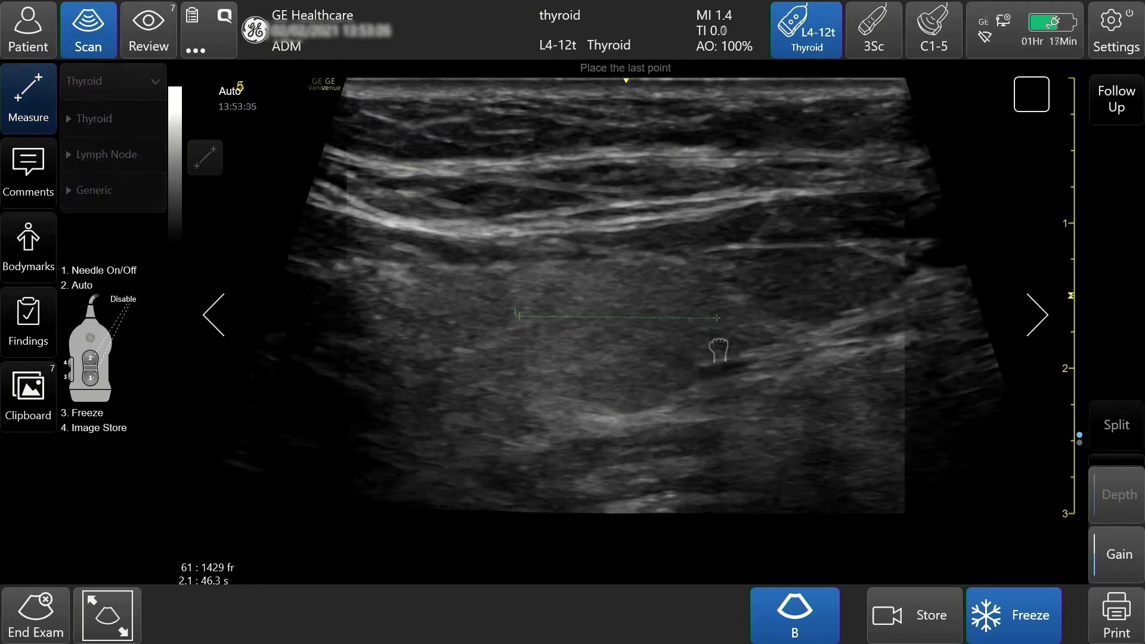
Measure the thyroid lobe from end to end along its long axis with the Thyroid H measurement
{"action": "left_click", "coordinate": [28, 98]}
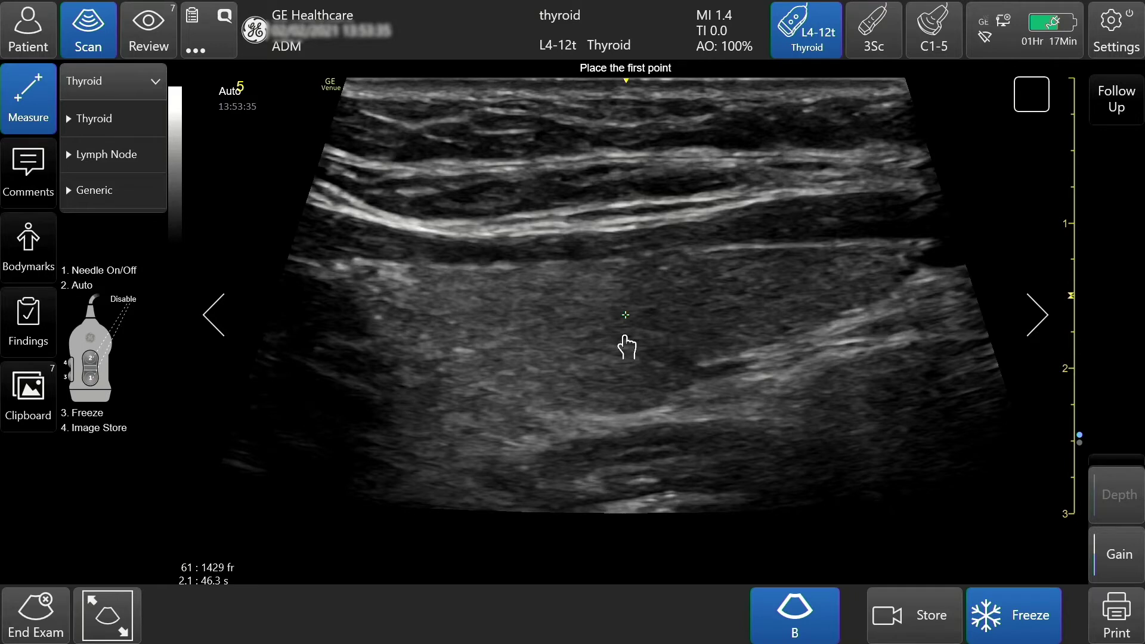
{"action": "left_click", "coordinate": [94, 118]}
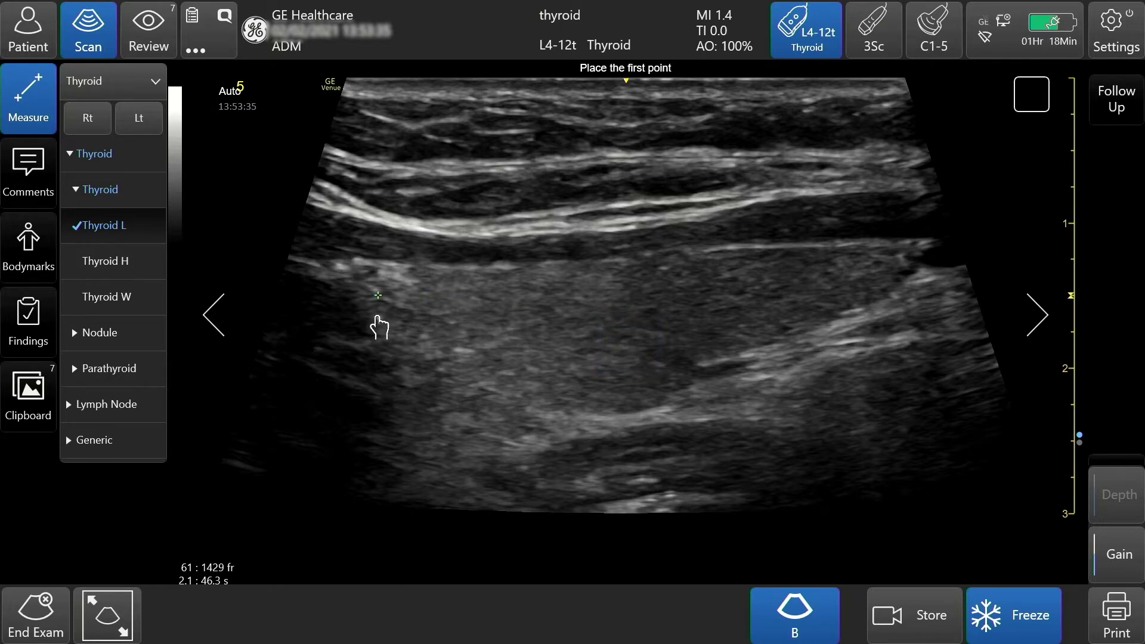
{"action": "left_click", "coordinate": [379, 327]}
{"action": "left_click_drag", "start_coordinate": [892, 314], "coordinate": [911, 310]}
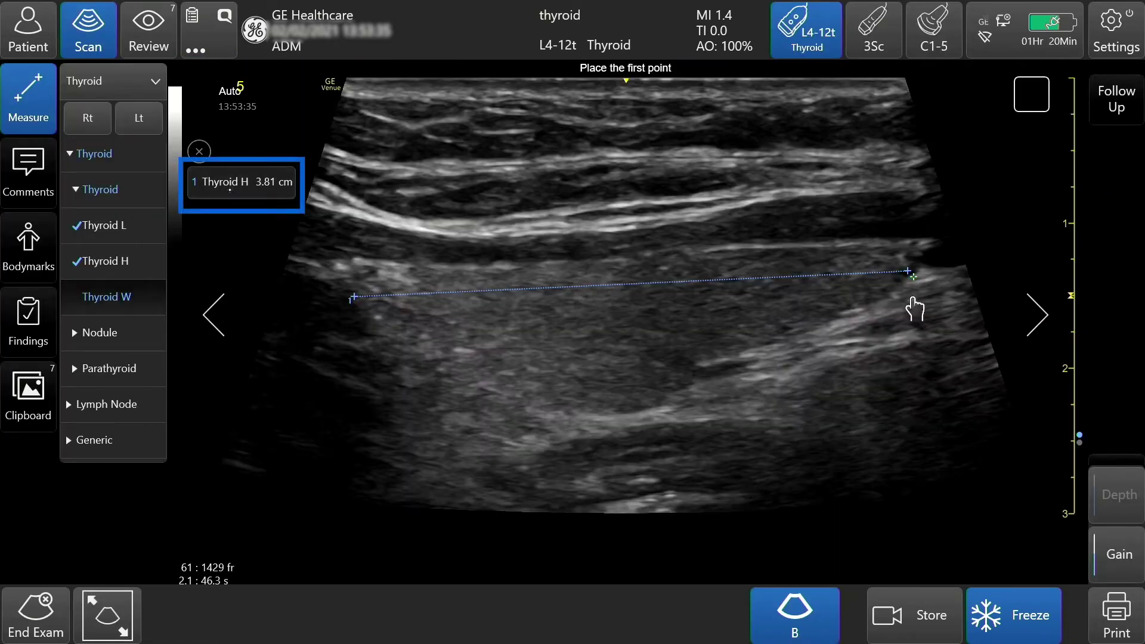
{"action": "left_click", "coordinate": [908, 273]}
{"action": "left_click", "coordinate": [379, 183]}
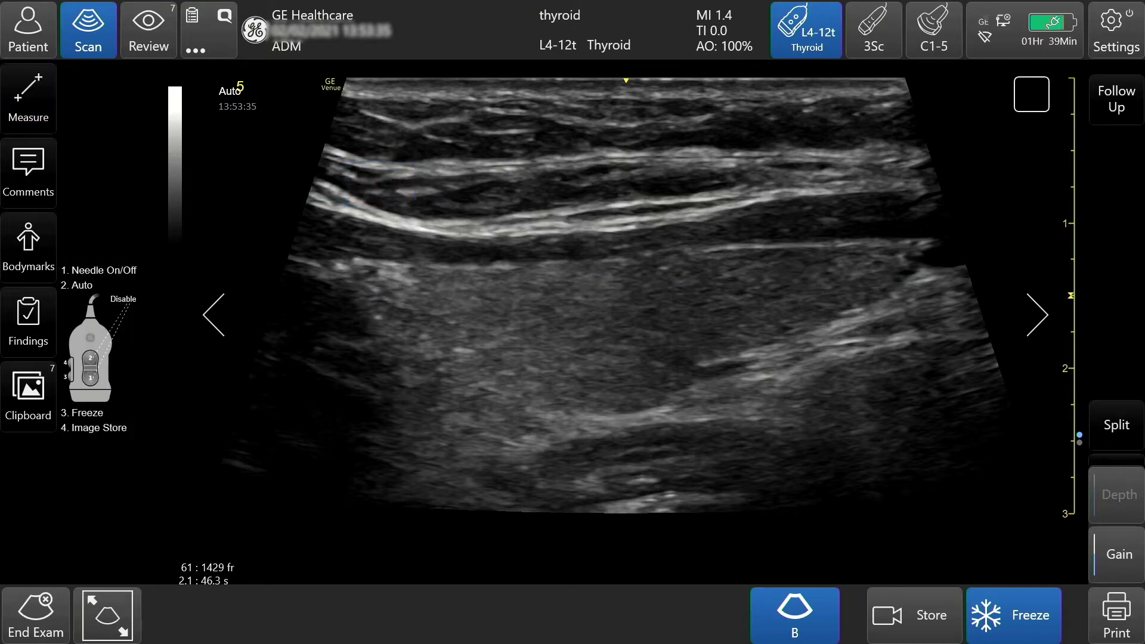
Add the comment "Right Long Thyroid" and move it to the lower middle of the ultrasound image
{"action": "left_click", "coordinate": [28, 173]}
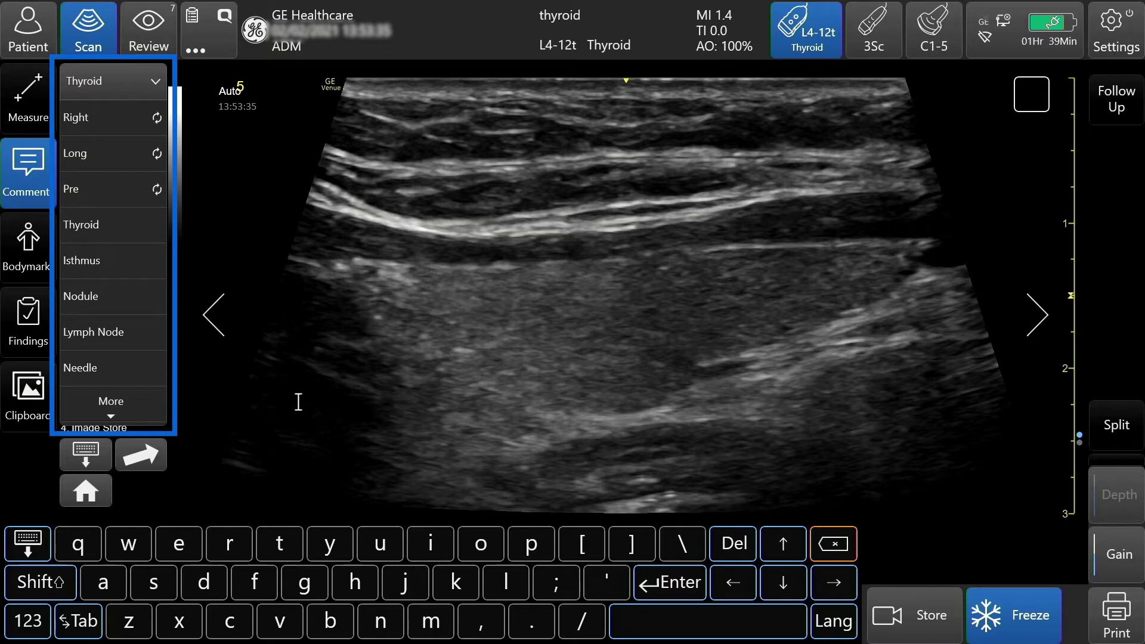
{"action": "left_click", "coordinate": [112, 117]}
{"action": "left_click", "coordinate": [112, 154]}
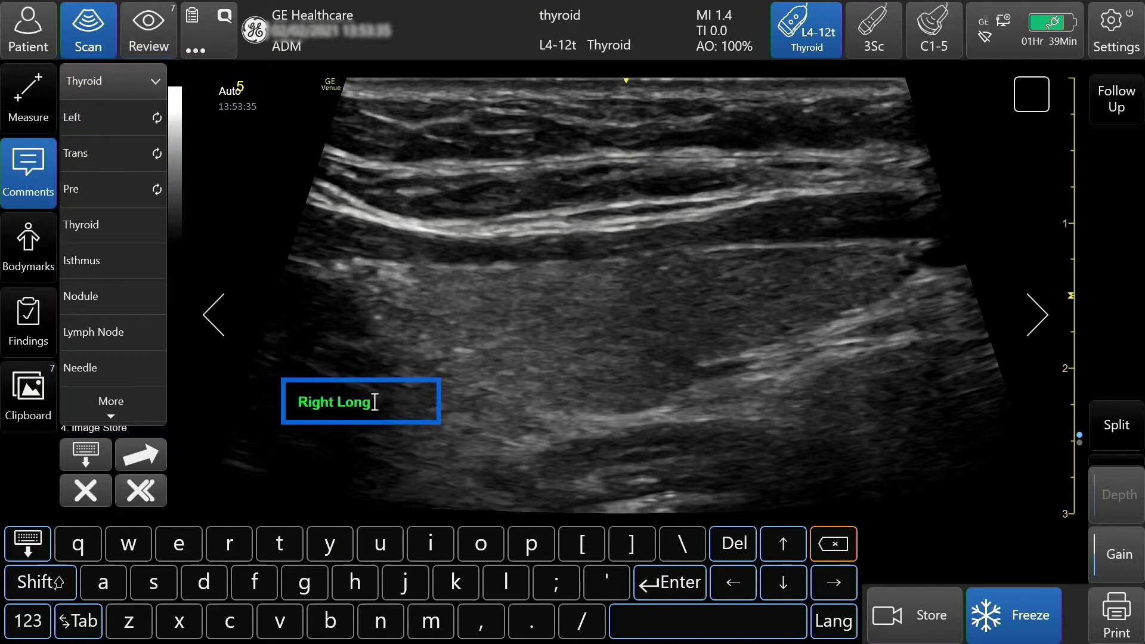
{"action": "type", "text": "Thyroid"}
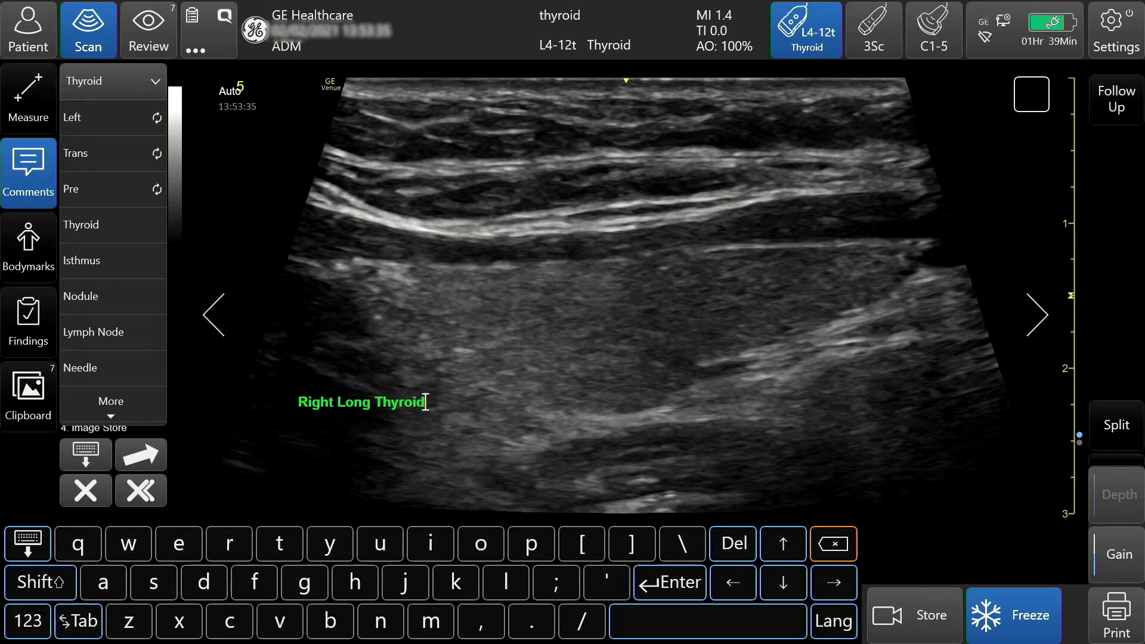
{"action": "left_click_drag", "start_coordinate": [350, 414], "coordinate": [610, 468]}
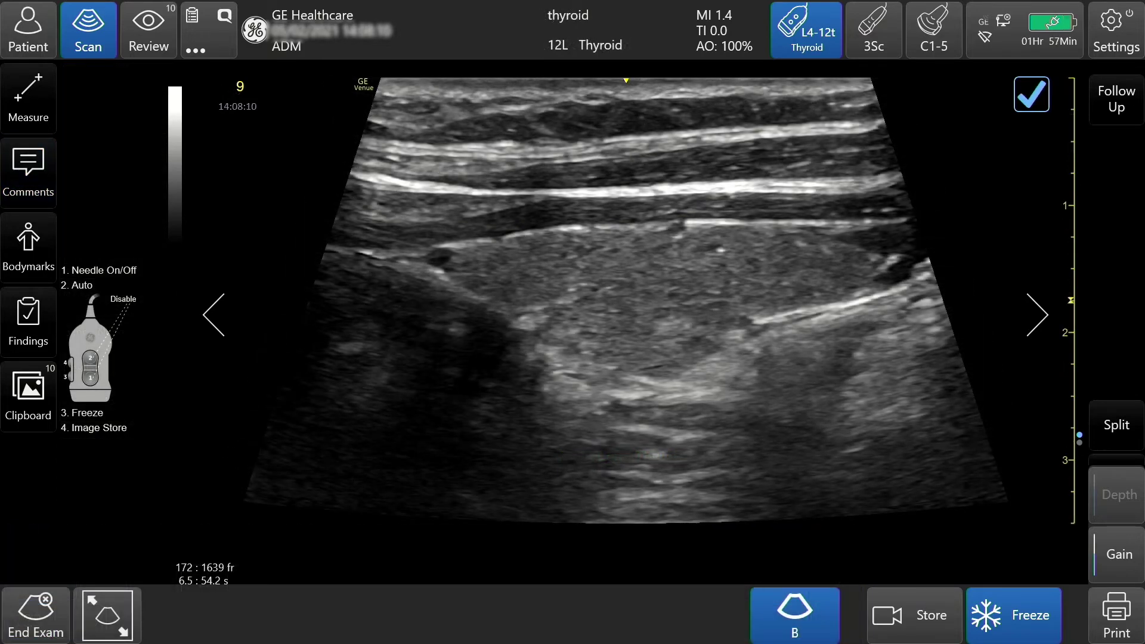
Set the default comment location in the empty area beside the image's upper-left edge and add the comment "Right Long Thyroid"
{"action": "left_click", "coordinate": [28, 173]}
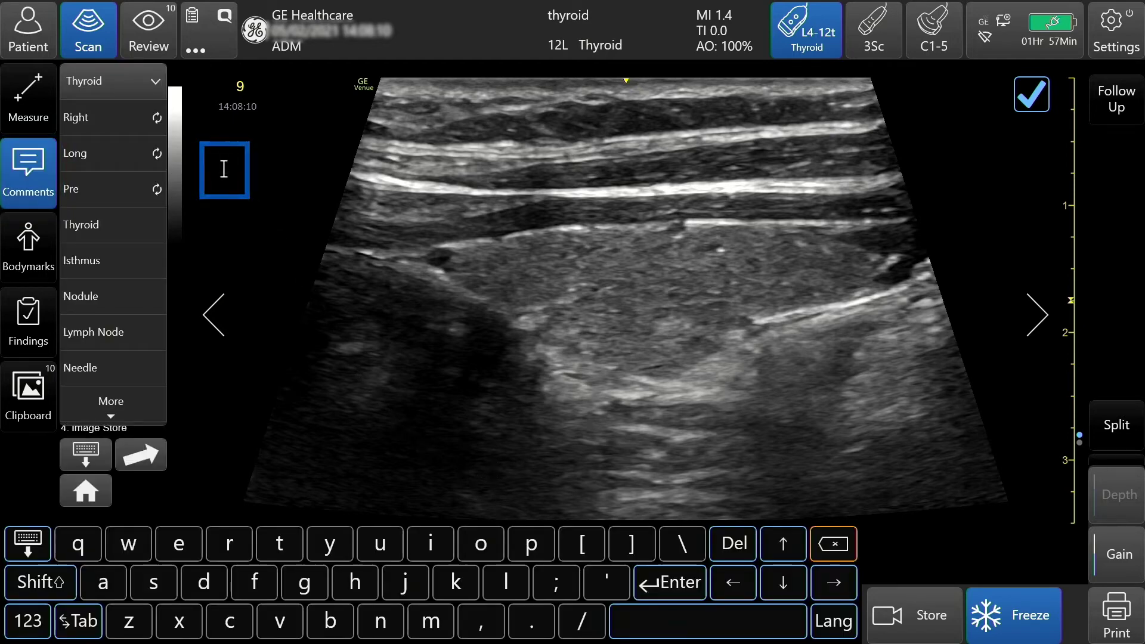
{"action": "left_click", "coordinate": [85, 490]}
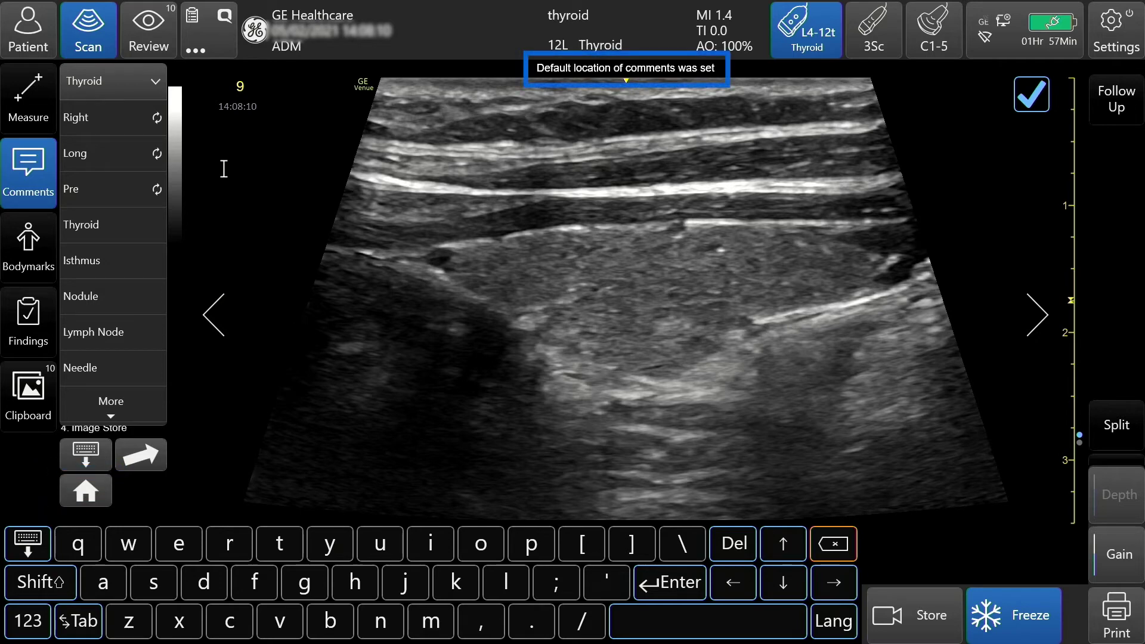
{"action": "left_click", "coordinate": [76, 118]}
{"action": "left_click", "coordinate": [75, 153]}
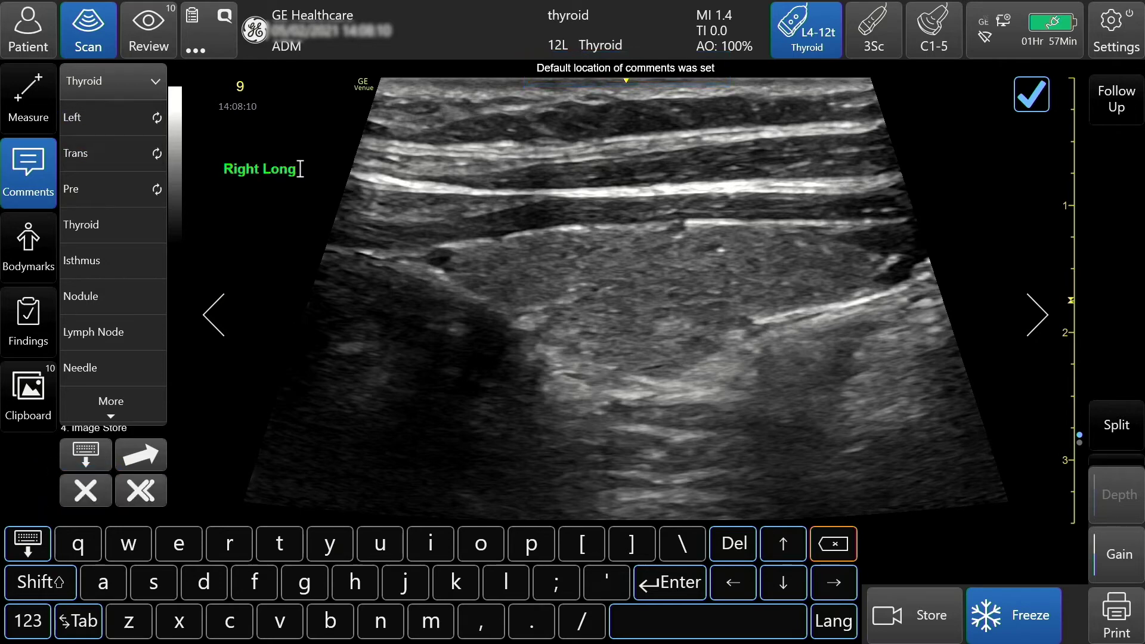
{"action": "left_click", "coordinate": [82, 225]}
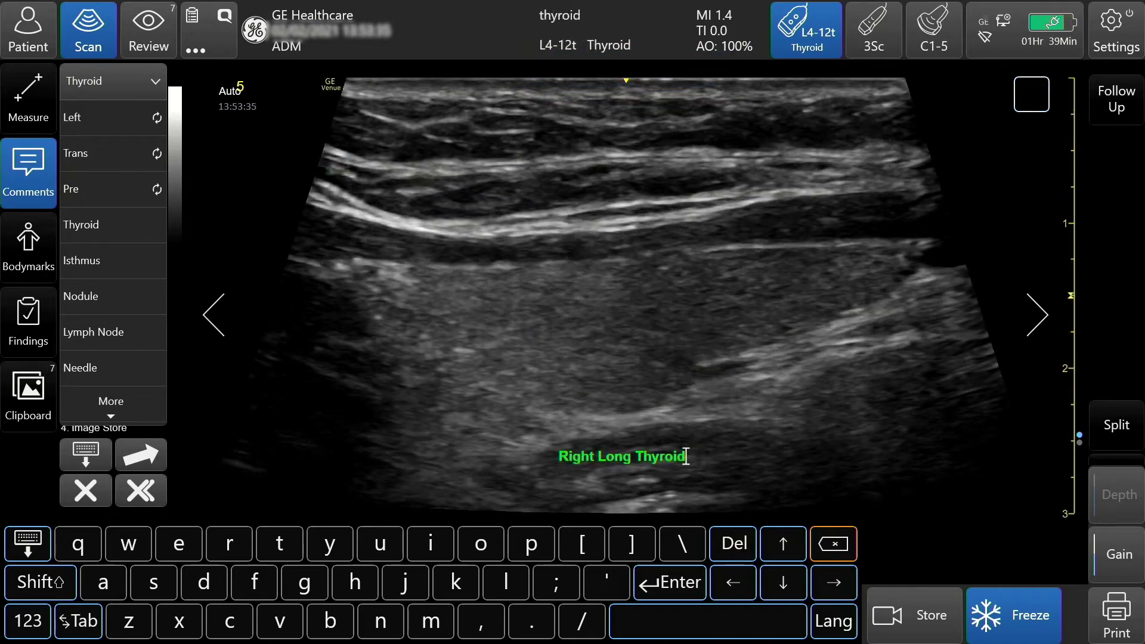
Add an arrow inside the lower-left part of the thyroid image, angled up toward the right
{"action": "left_click", "coordinate": [141, 455]}
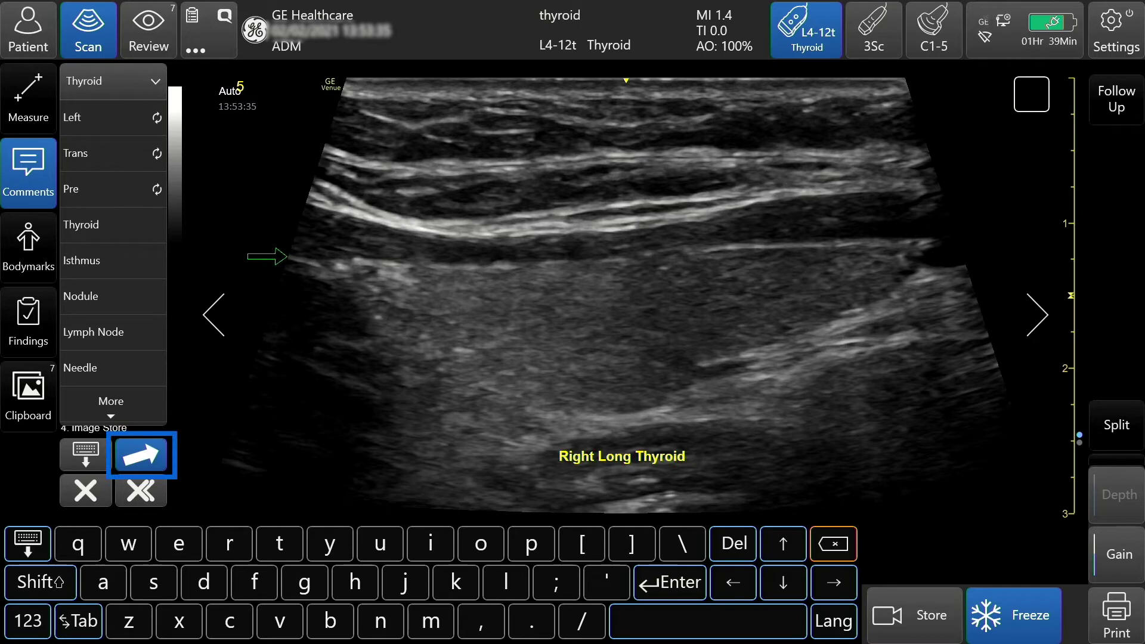
{"action": "left_click_drag", "start_coordinate": [268, 257], "coordinate": [471, 408]}
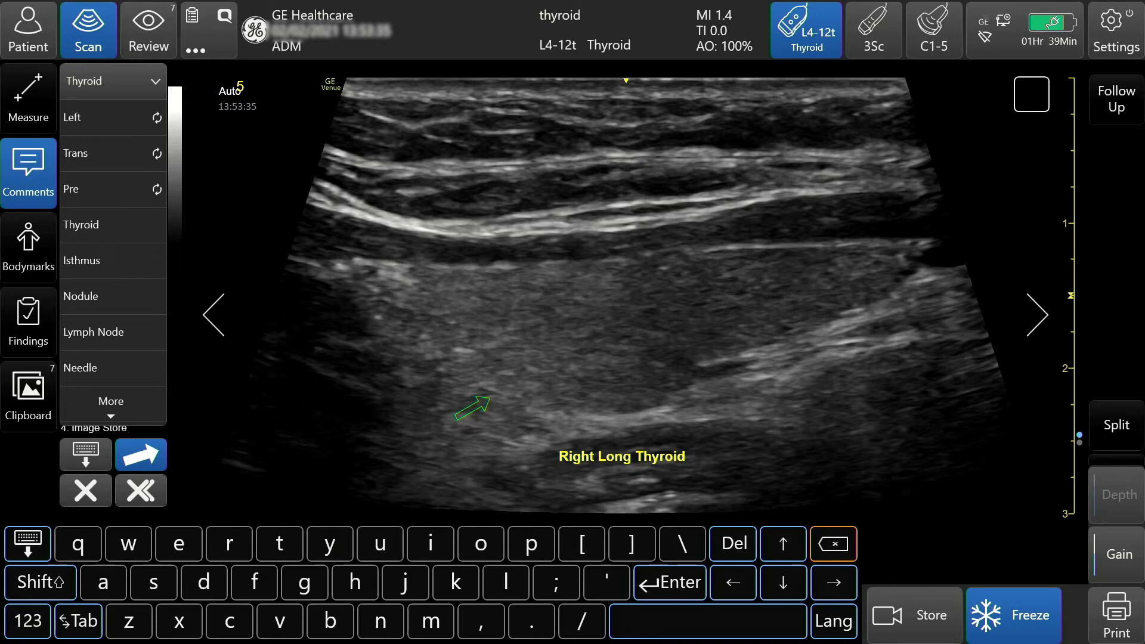
Delete the arrow and all remaining comments from the image, and hide the on-screen keyboard
{"action": "left_click", "coordinate": [86, 490]}
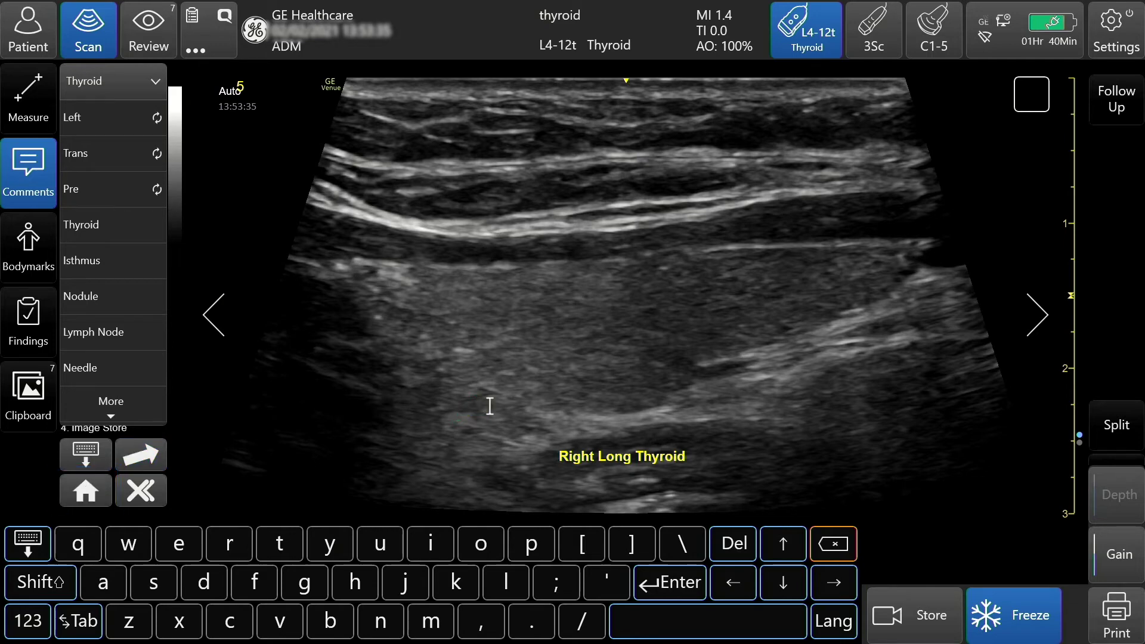
{"action": "left_click", "coordinate": [141, 490]}
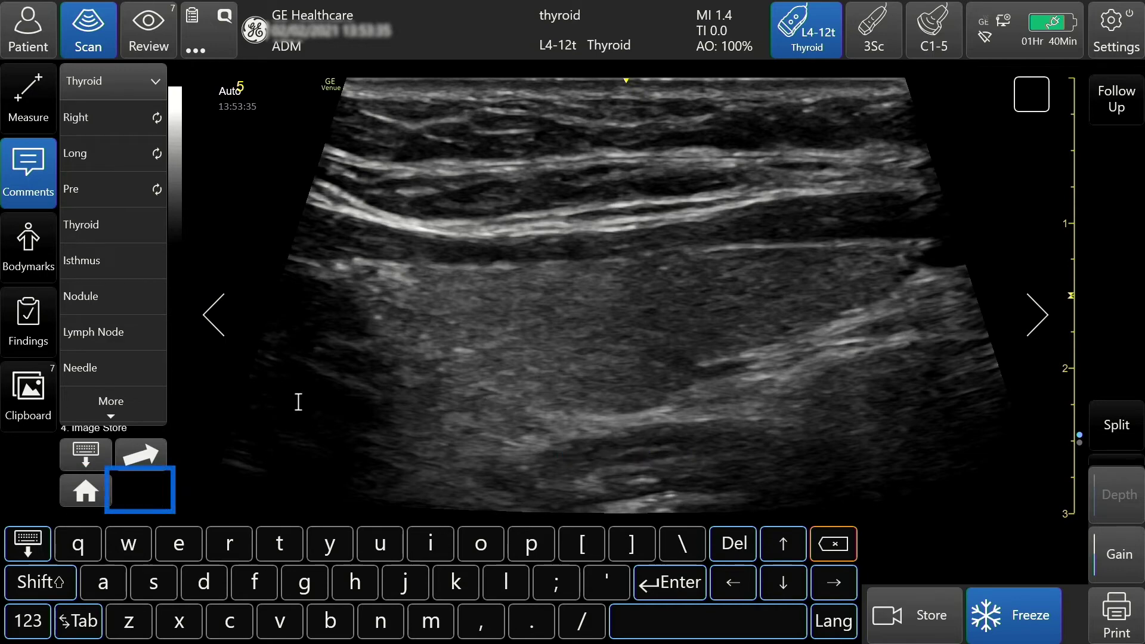
{"action": "left_click", "coordinate": [86, 454]}
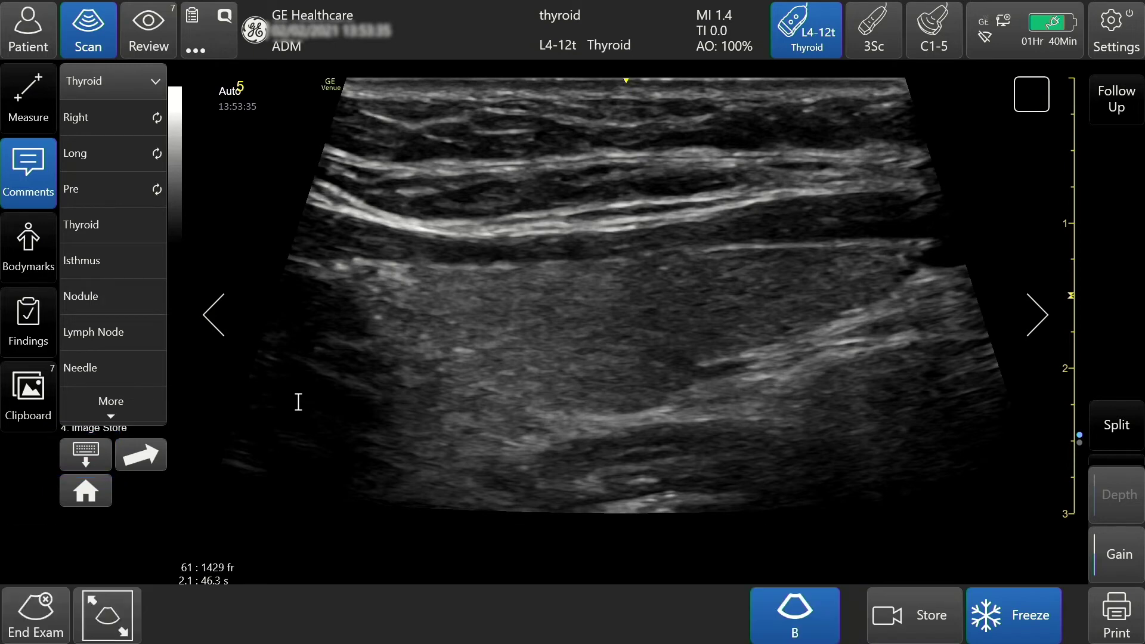
{"action": "left_click", "coordinate": [85, 529]}
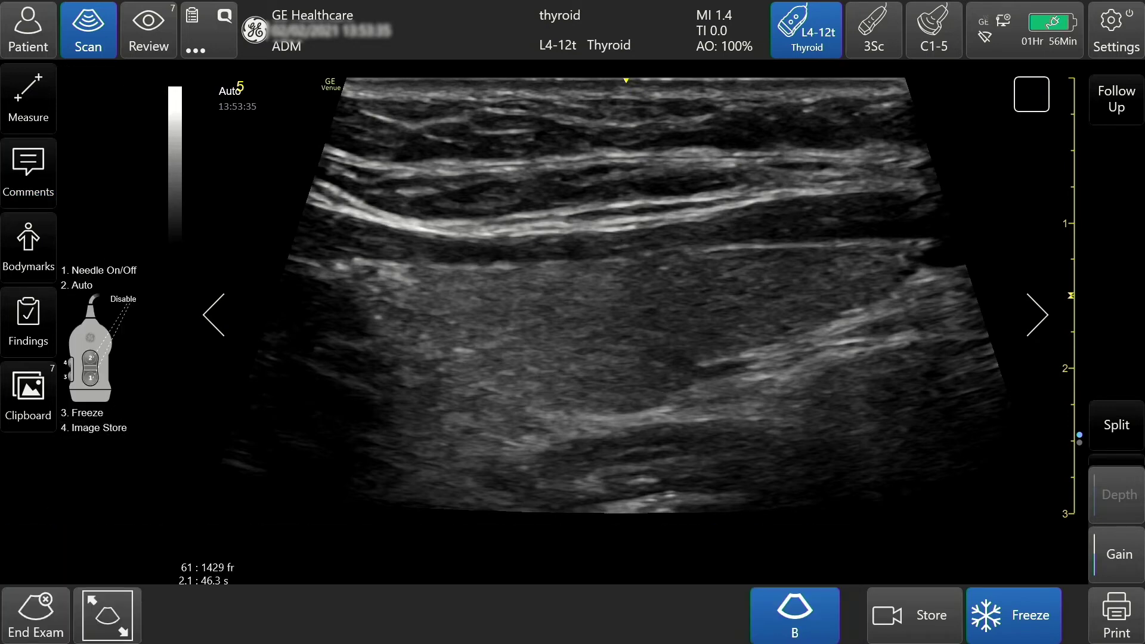
Record a Parenchyma finding as Homogeneous and move its label to the lower middle of the ultrasound image
{"action": "left_click", "coordinate": [28, 322]}
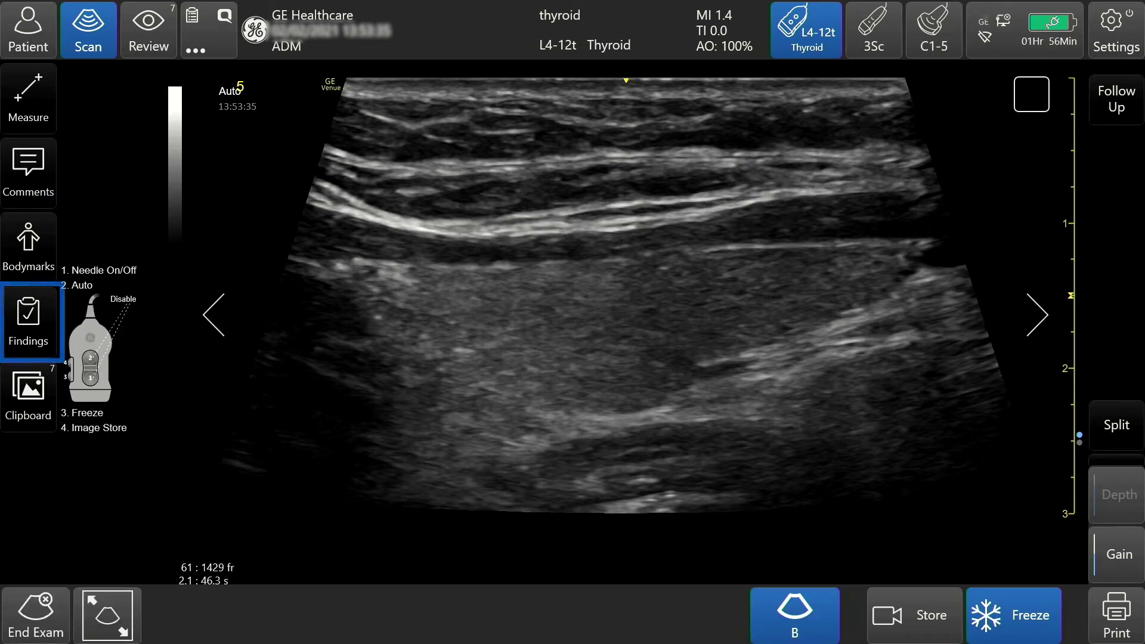
{"action": "left_click", "coordinate": [28, 322]}
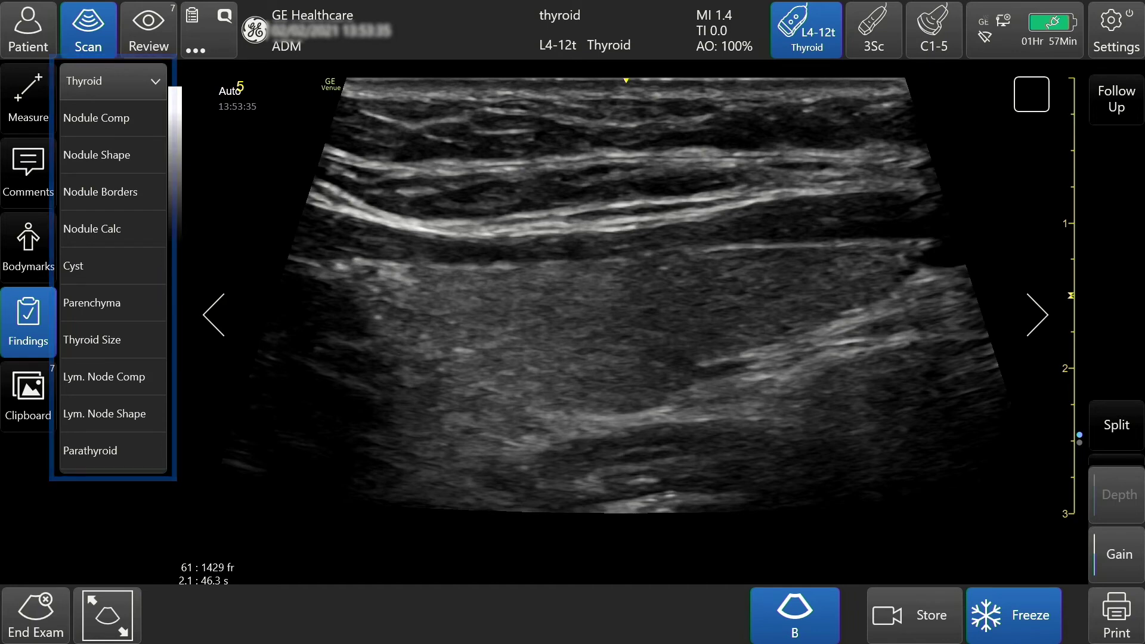
{"action": "left_click", "coordinate": [113, 303]}
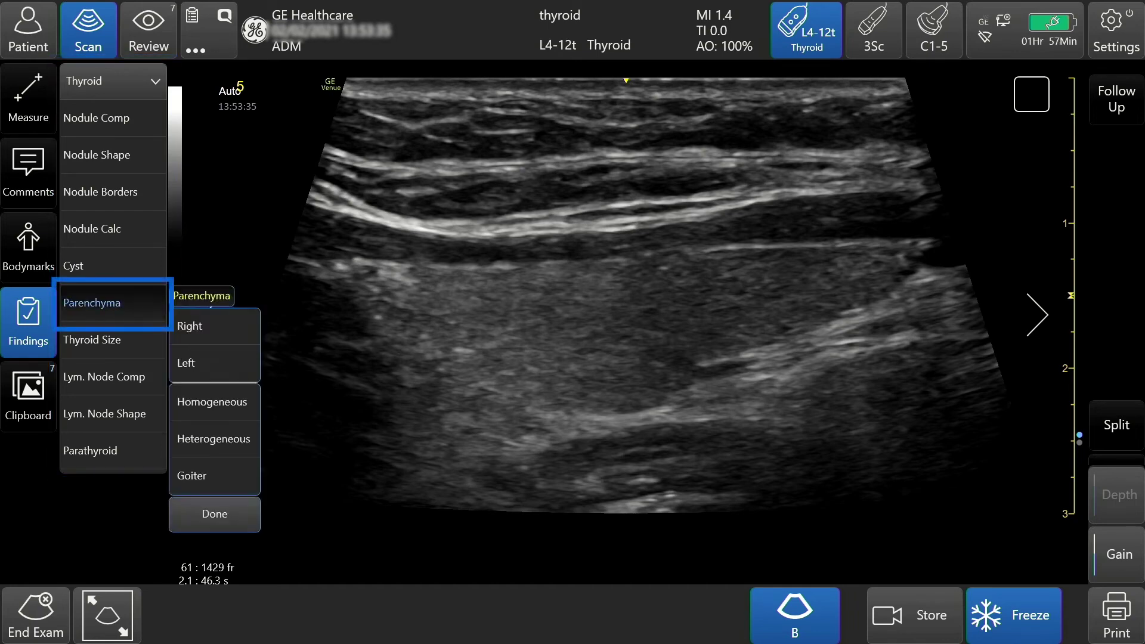
{"action": "left_click", "coordinate": [214, 402]}
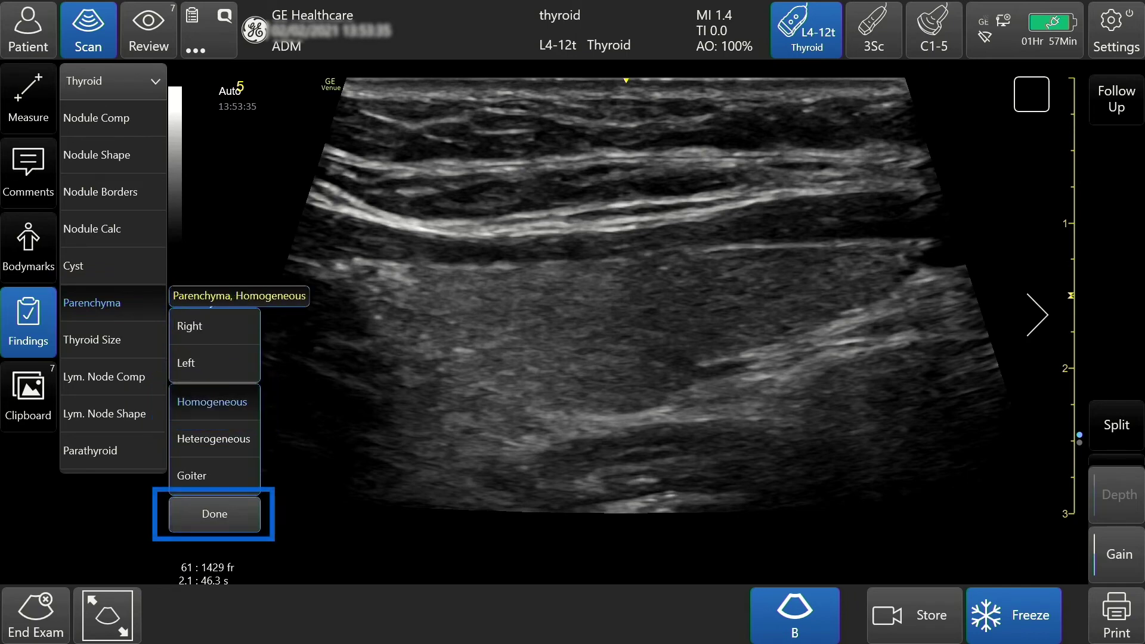
{"action": "left_click", "coordinate": [214, 513]}
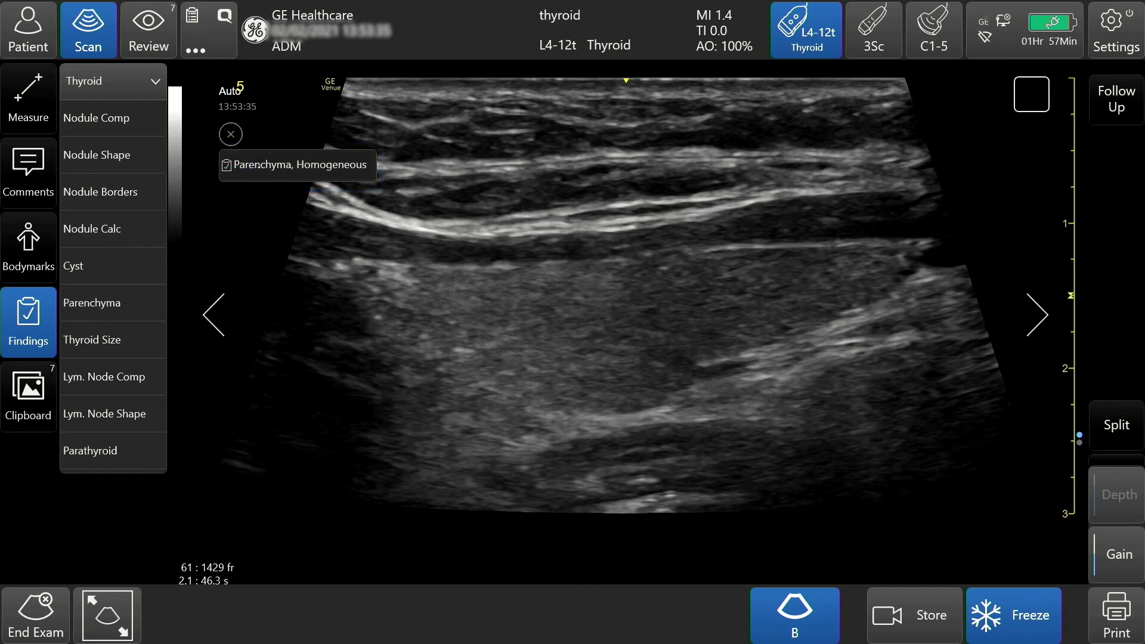
{"action": "left_click_drag", "start_coordinate": [237, 167], "coordinate": [651, 461]}
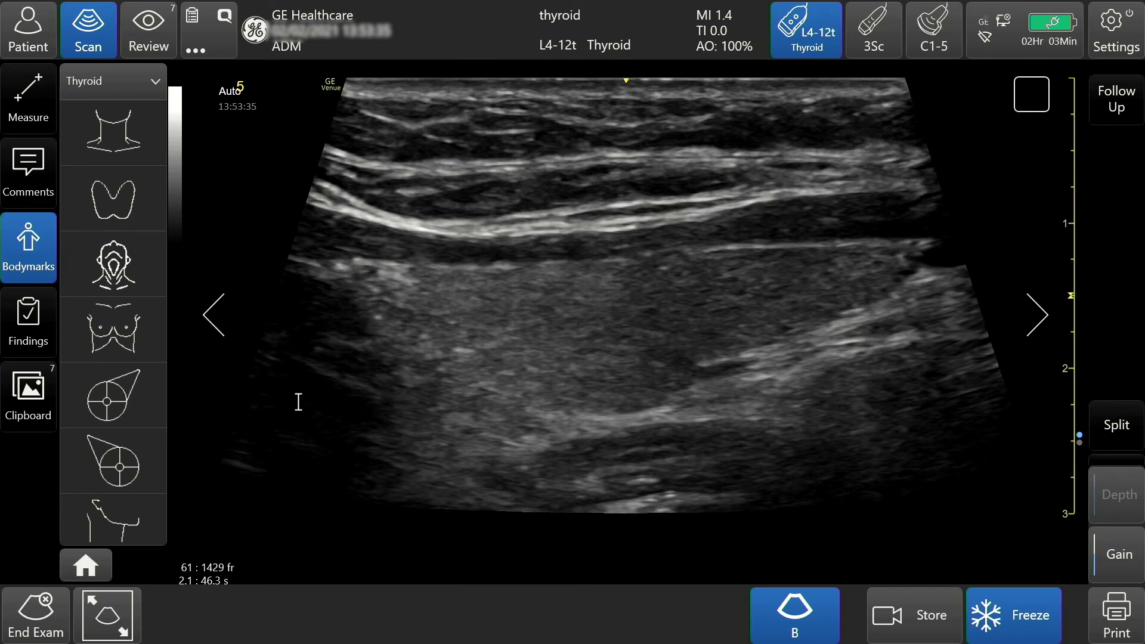
Place the thyroid bodymark with its probe marker angled over the upper-left lobe, and move it to the middle of the image
{"action": "left_click", "coordinate": [113, 198]}
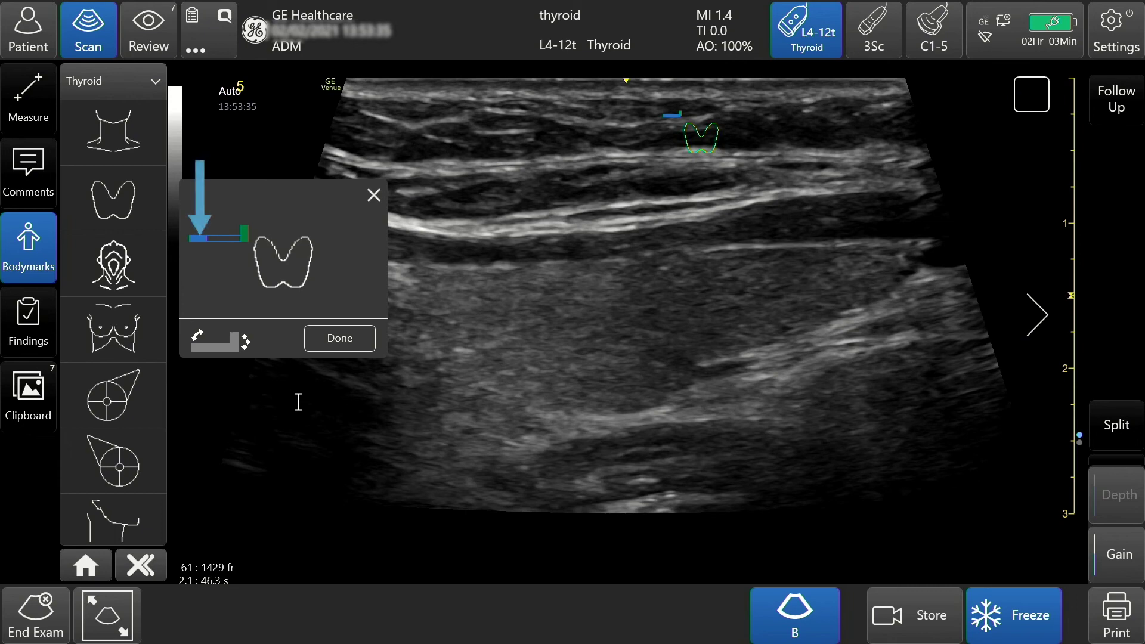
{"action": "left_click_drag", "start_coordinate": [199, 248], "coordinate": [232, 211]}
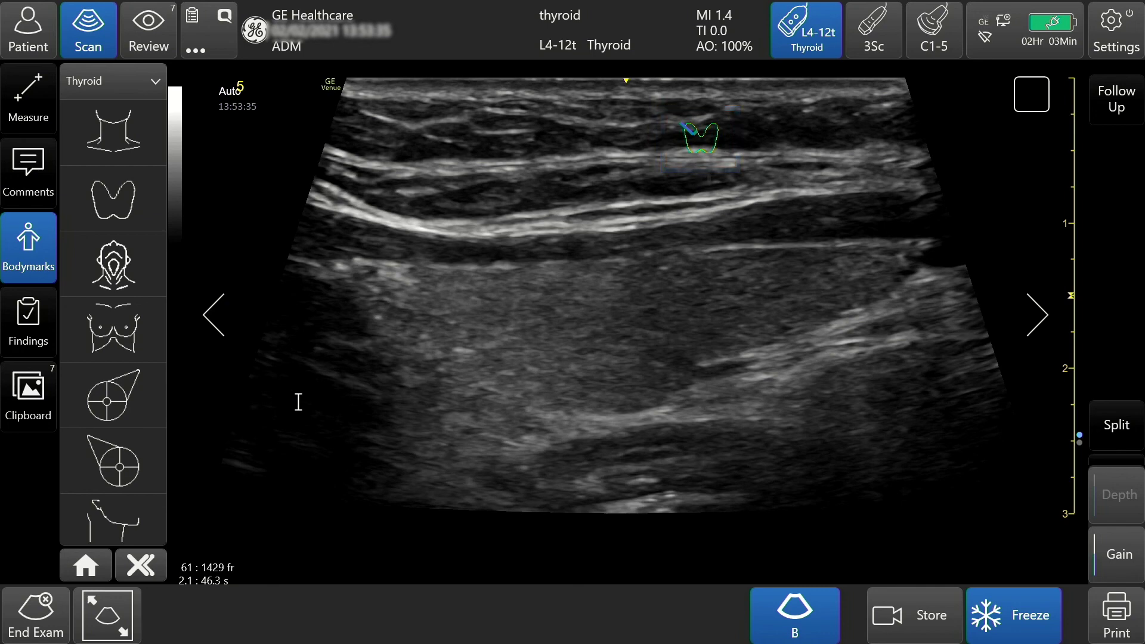
{"action": "left_click_drag", "start_coordinate": [700, 137], "coordinate": [593, 334]}
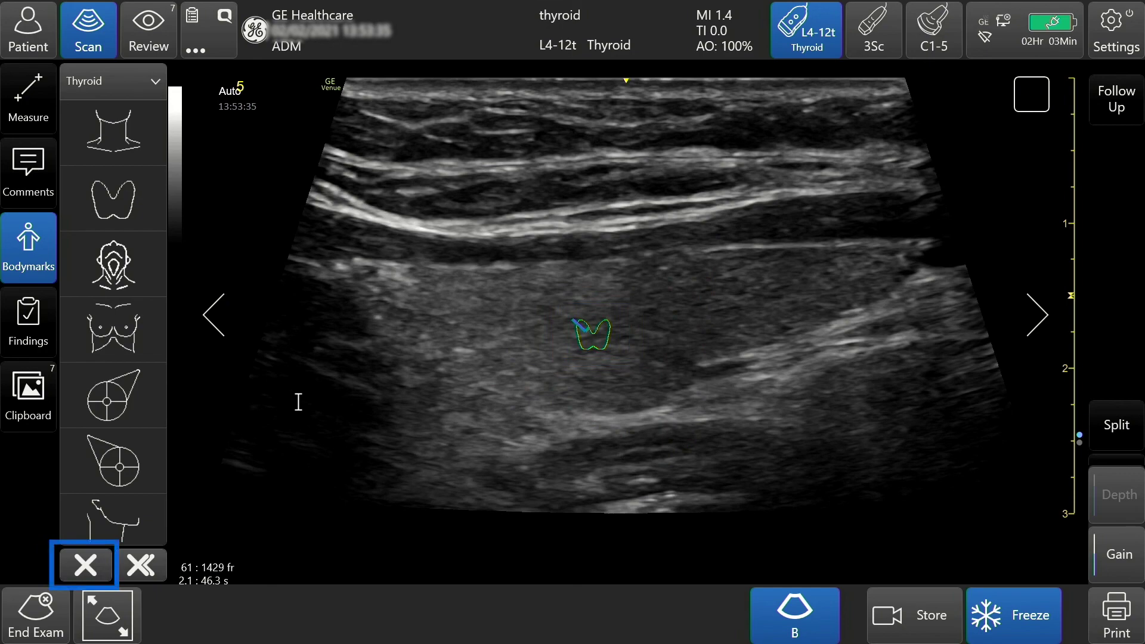
Delete the thyroid bodymark from the image
{"action": "left_click", "coordinate": [85, 564]}
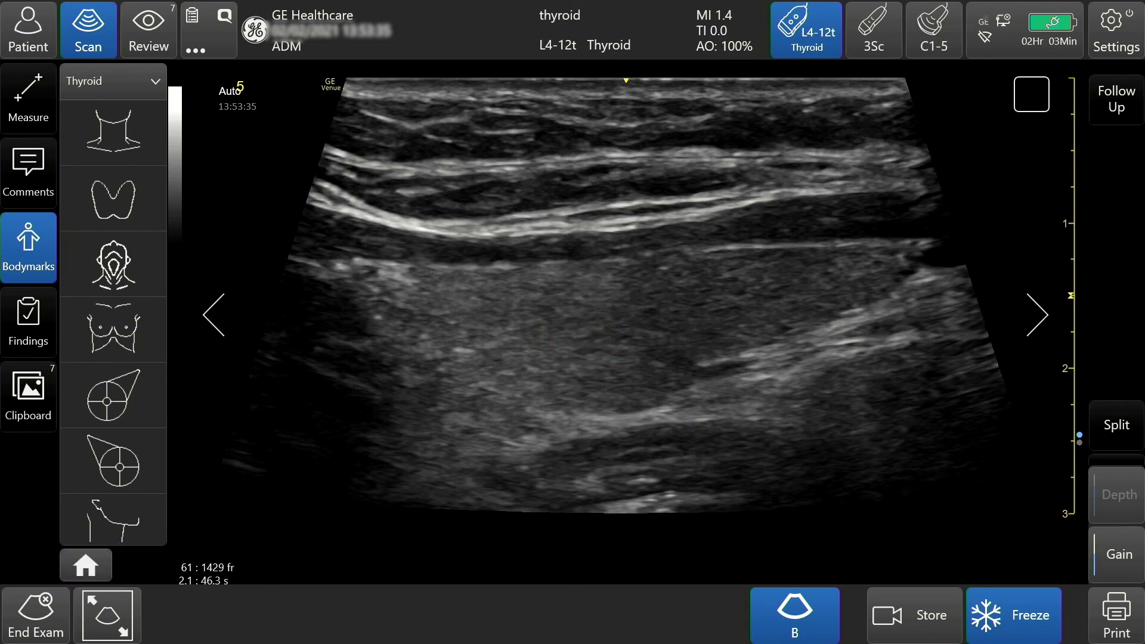